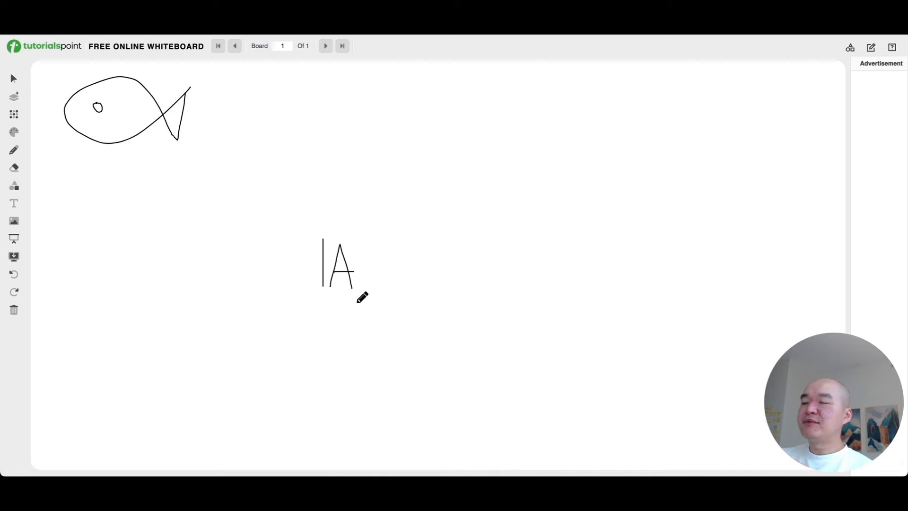
Step: Draw a circle around the handwritten IA letters near the middle of the board
mouse_move(358, 301)
left_mouse_down()
mouse_move(285, 226)
mouse_move(339, 299)
left_mouse_up()
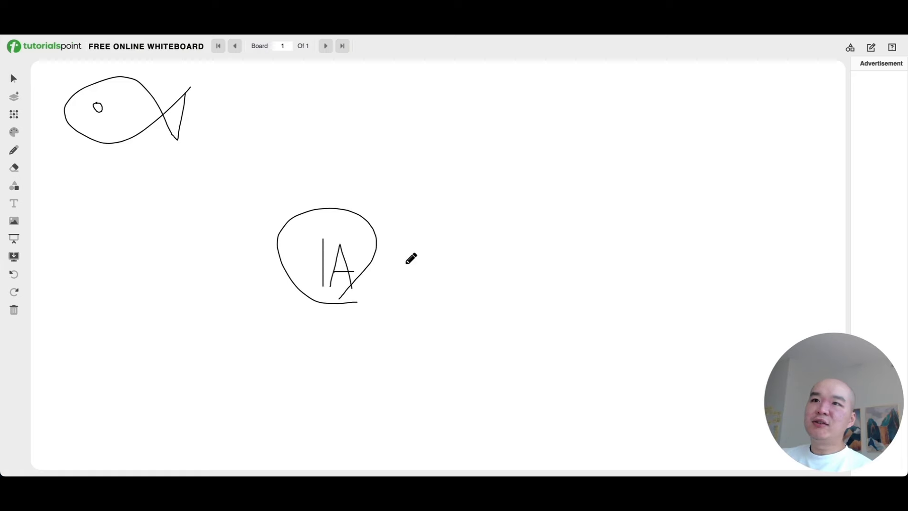
type("Teach you how to fish")
Step: Break the IA note into lines for 'Teach you how to fish' and the advanced-options notes
key("Return")
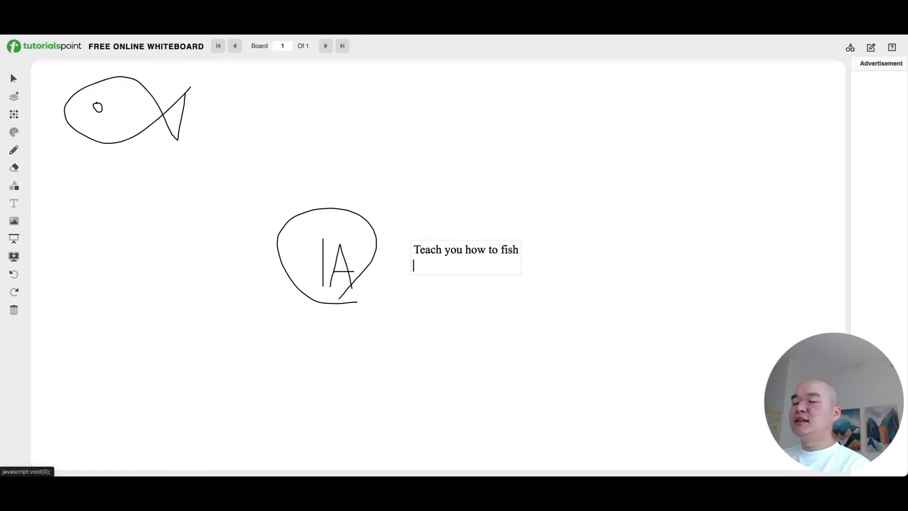
key("Return")
type("dvanced)")
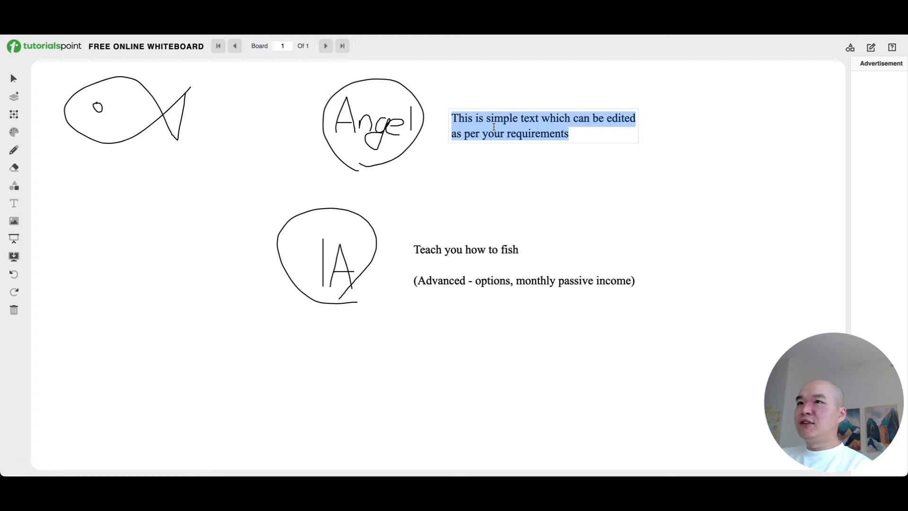
type("Owni")
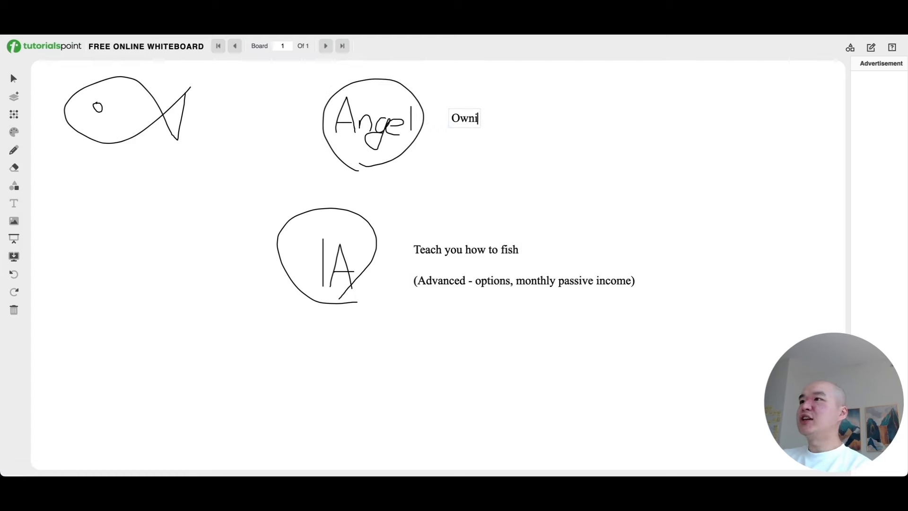
type("ng a fishing business")
Step: Write Angel's note lines: owning a fishing business, AI strategies, dividends, and an IPO bonus
key("Return")
key("Return")
type("(Advanced")
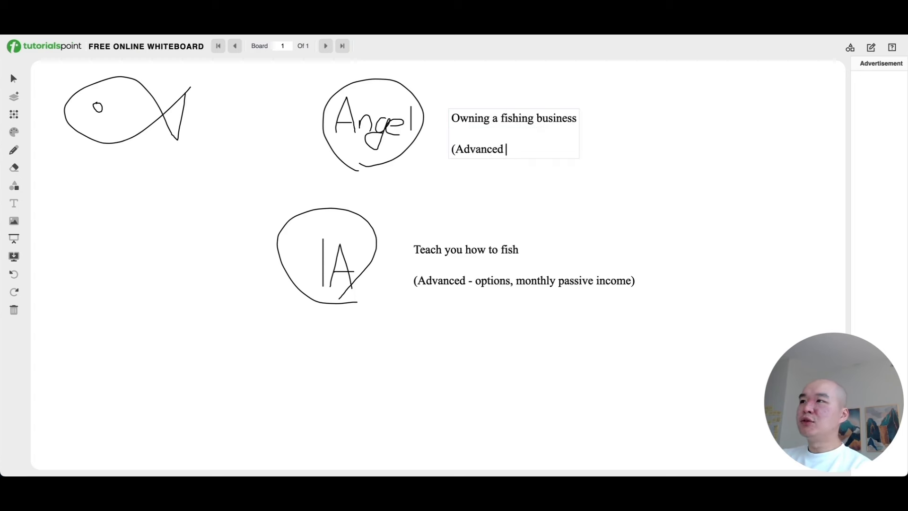
key("BackSpace")
key("BackSpace")
key("BackSpace")
type("Most advanced strategies - ")
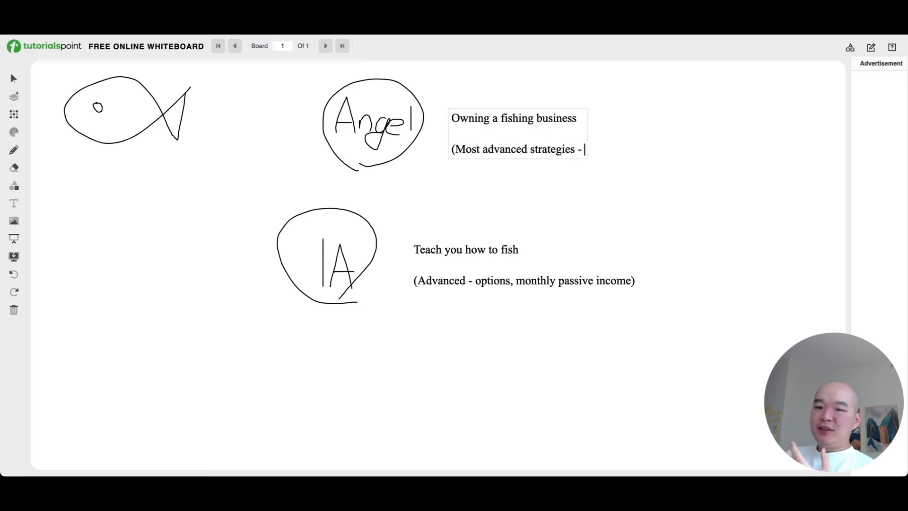
type("AI -")
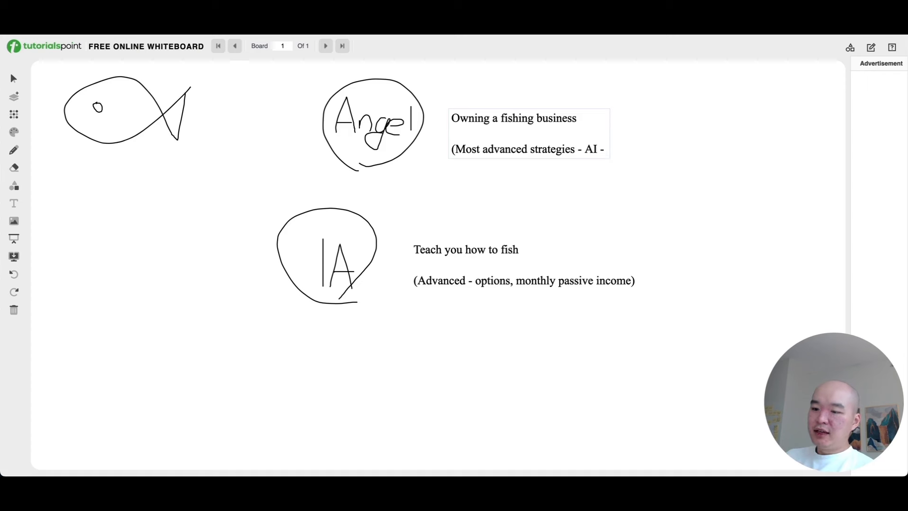
key("BackSpace")
key("BackSpace")
key("BackSpace")
type(")")
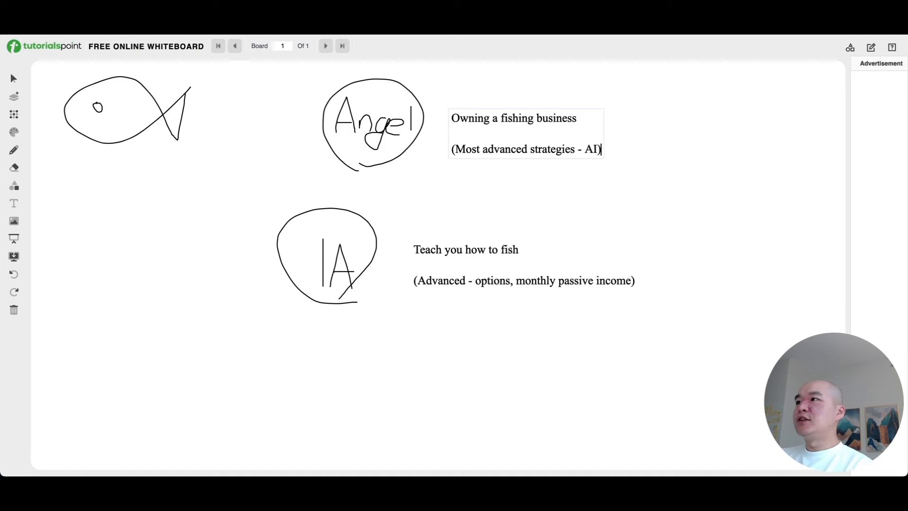
key("Return")
type("(Monthly dividend")
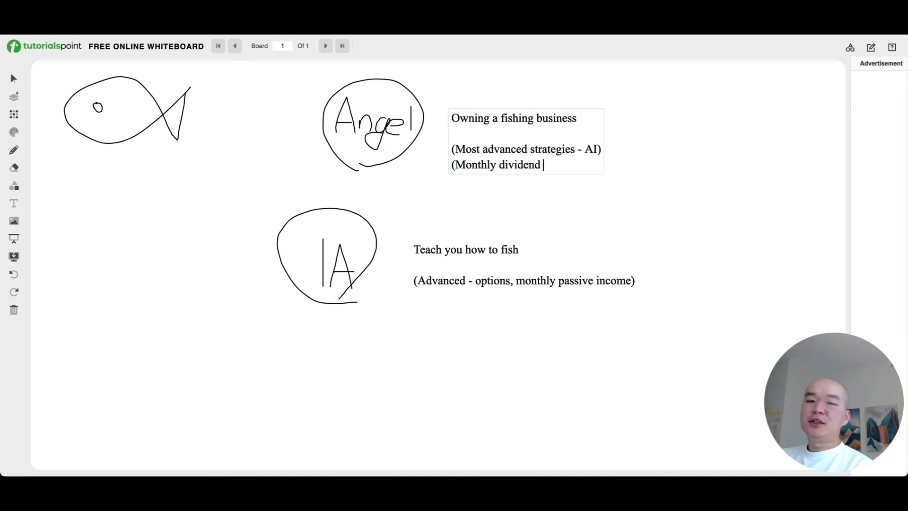
type(" 1-2% per mo")
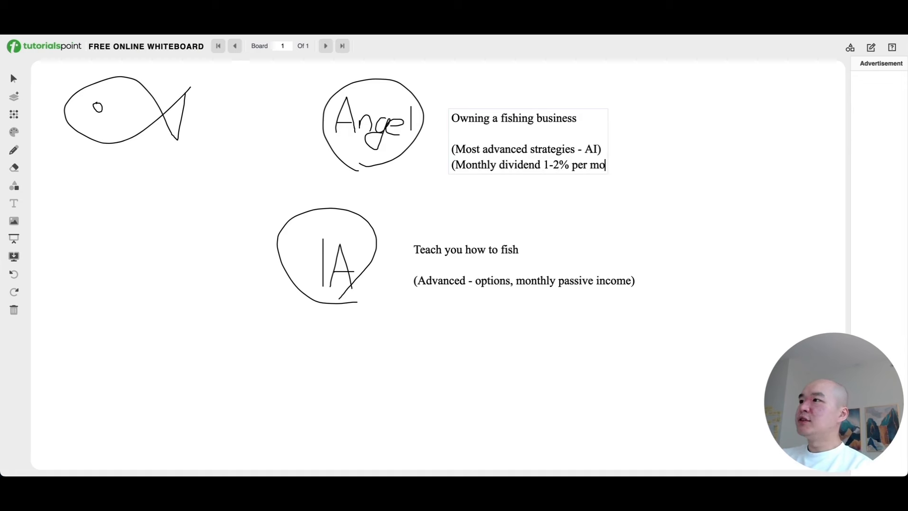
type("nth = 12% to 24")
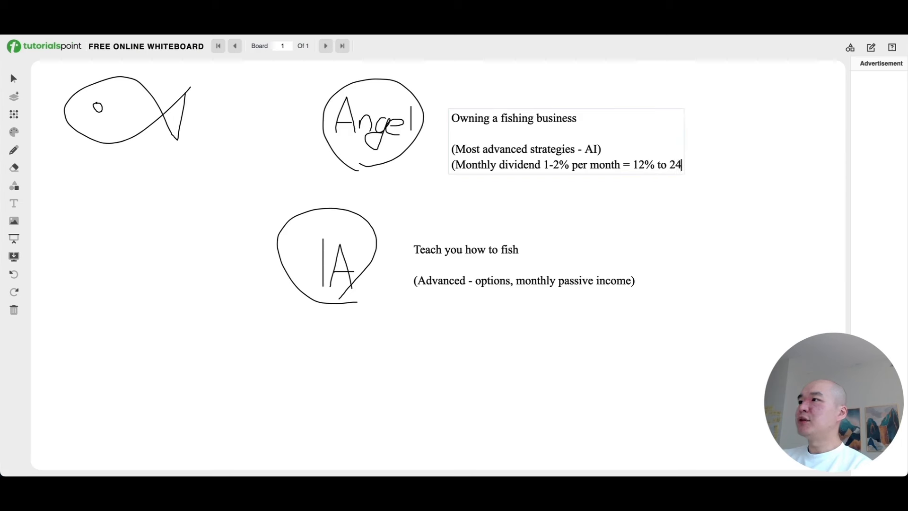
type("% per year)")
key("Return")
type("(Bon")
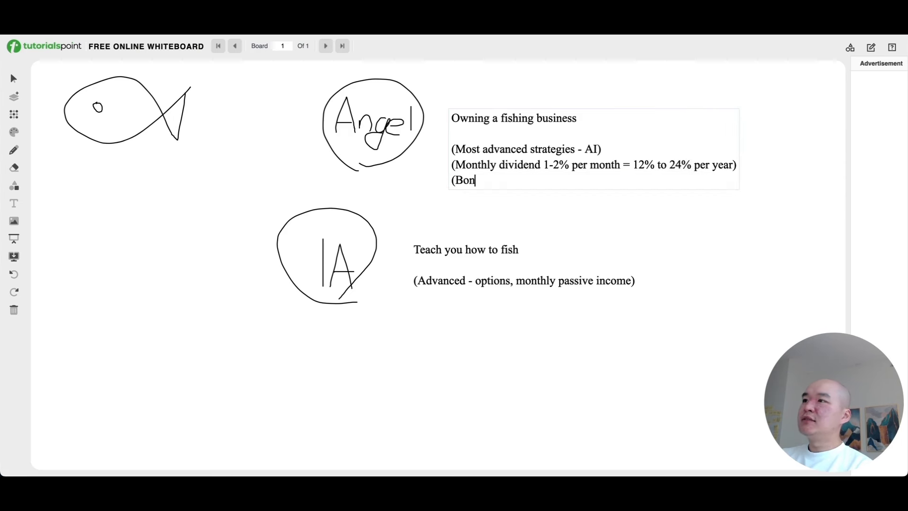
type("us: IPO)")
Step: Draw a circled PM at the lower left and place a text box beside it
left_click_drag(190, 437, 193, 445)
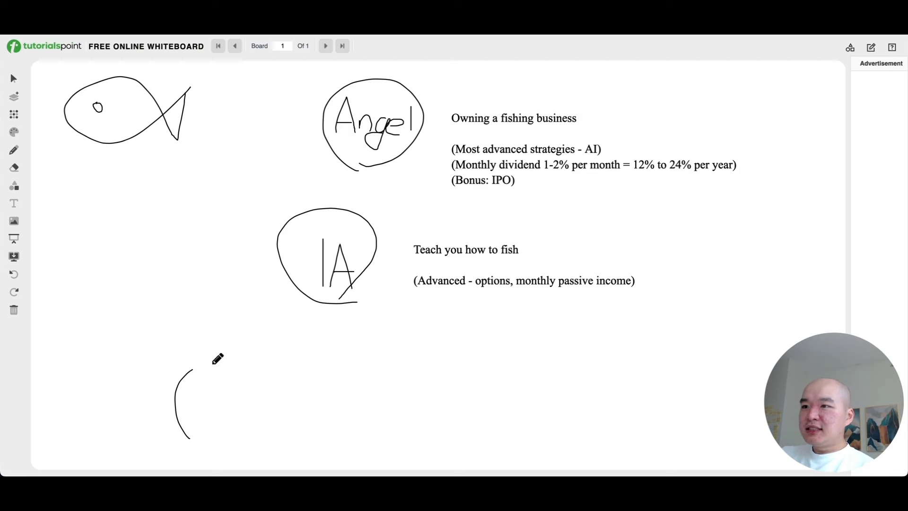
left_click_drag(201, 384, 201, 424)
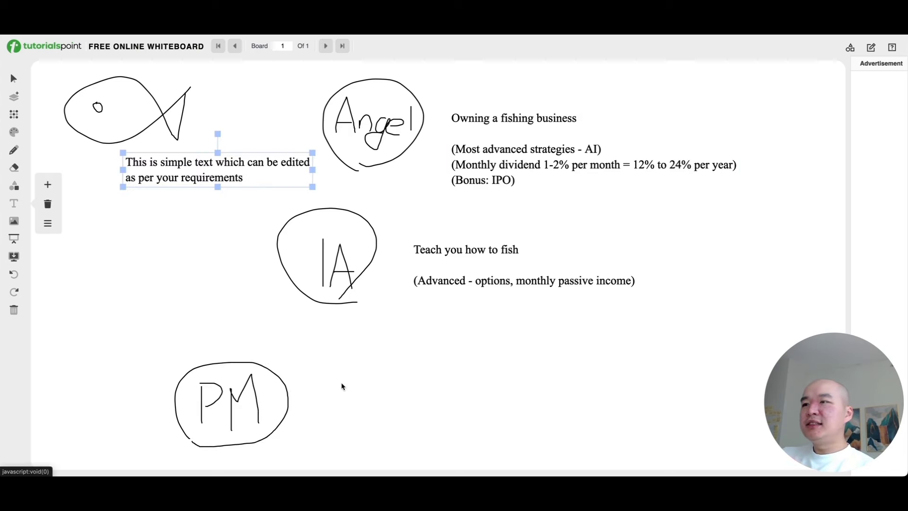
left_click_drag(244, 181, 451, 412)
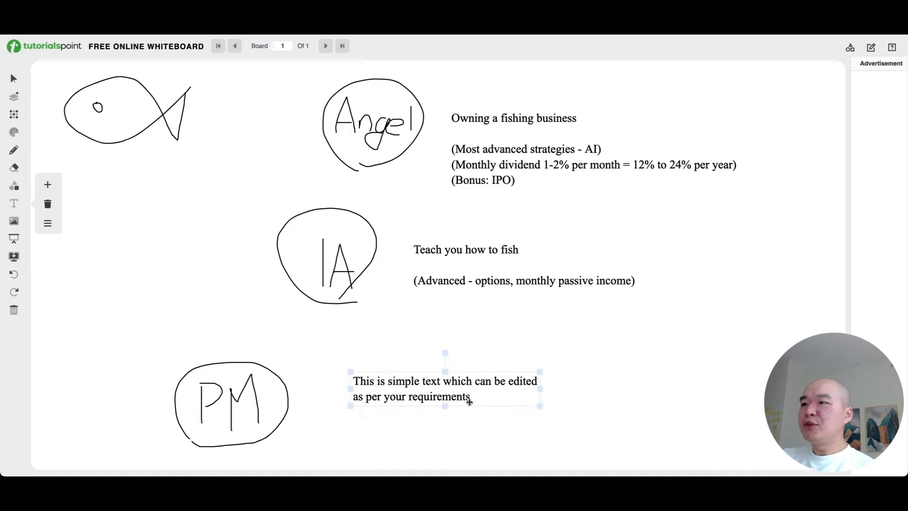
double_click(443, 410)
triple_click(442, 409)
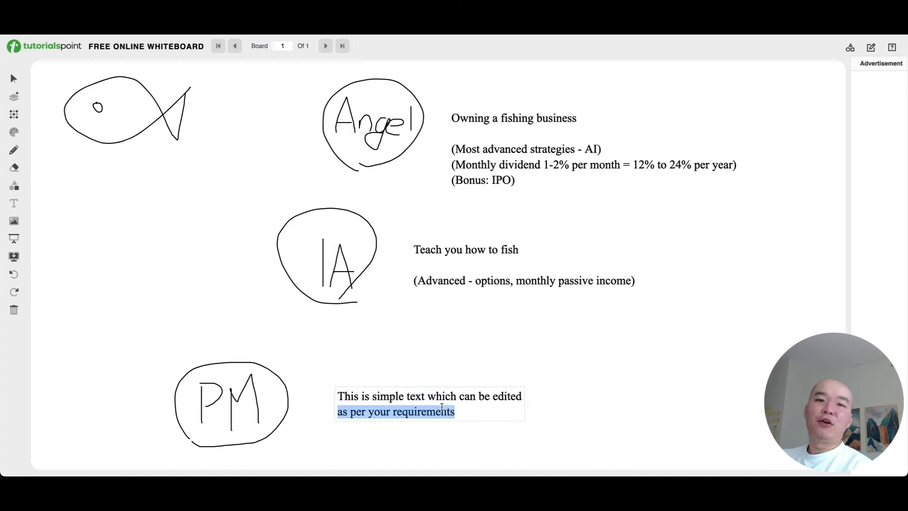
key("ctrl+a")
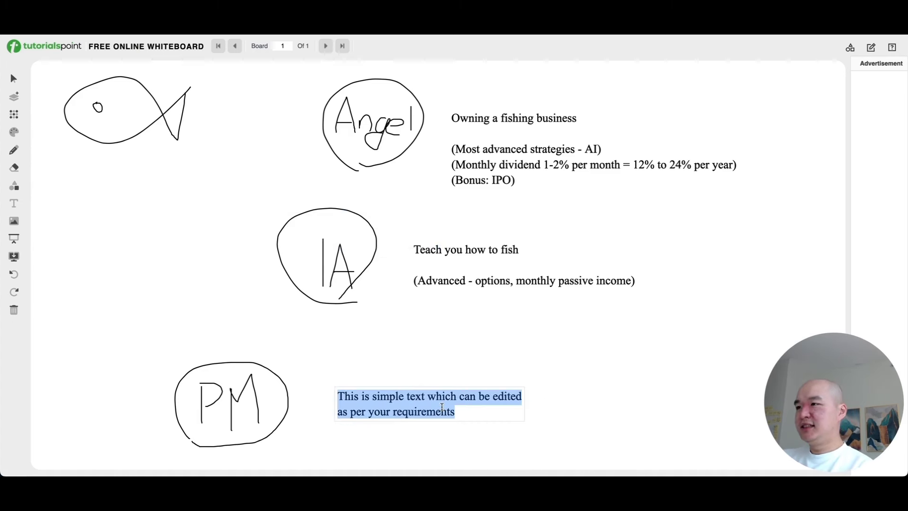
type("Fishing for you")
Step: Add the smart index fund strategy line, 10%–20% per year, and fix its typo
key("Return")
key("Return")
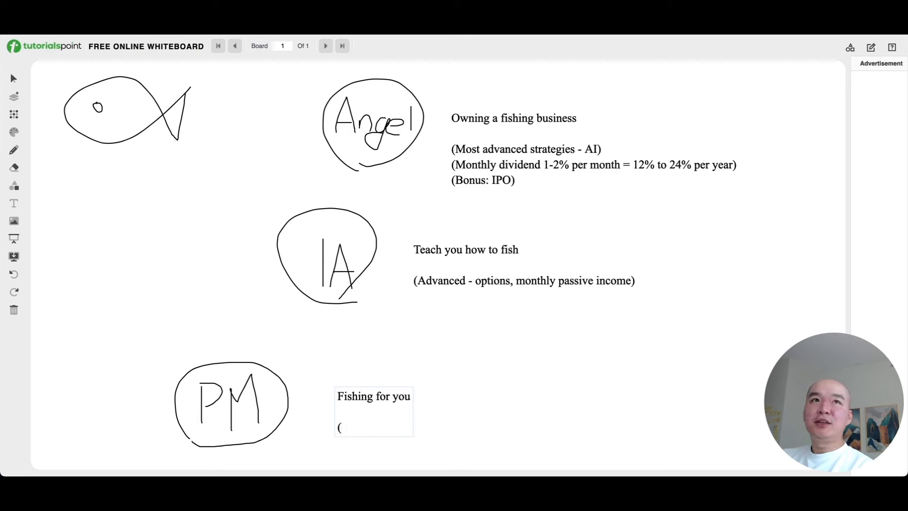
type("Smart t")
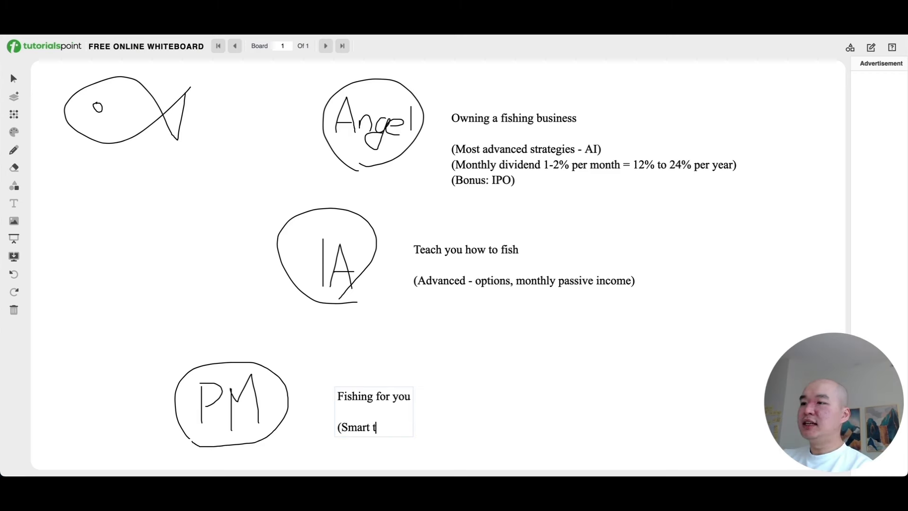
type("he fund strategy - ")
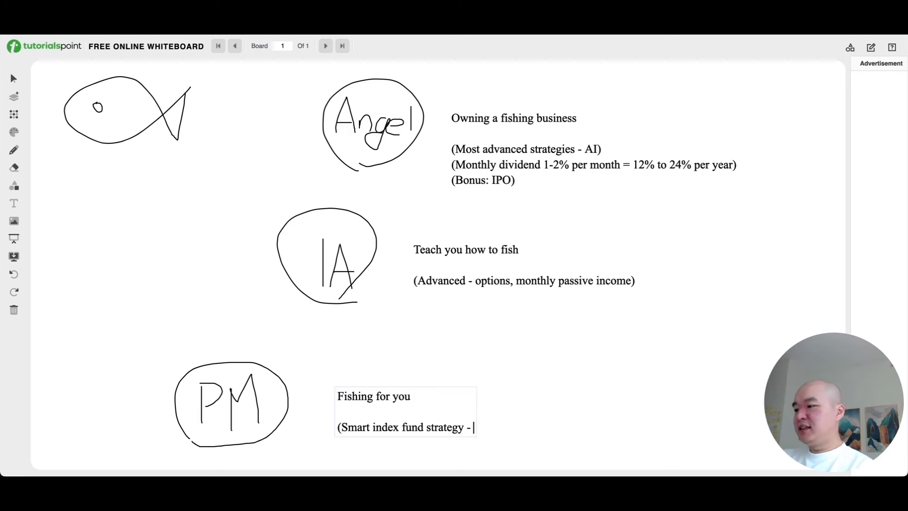
type("10")
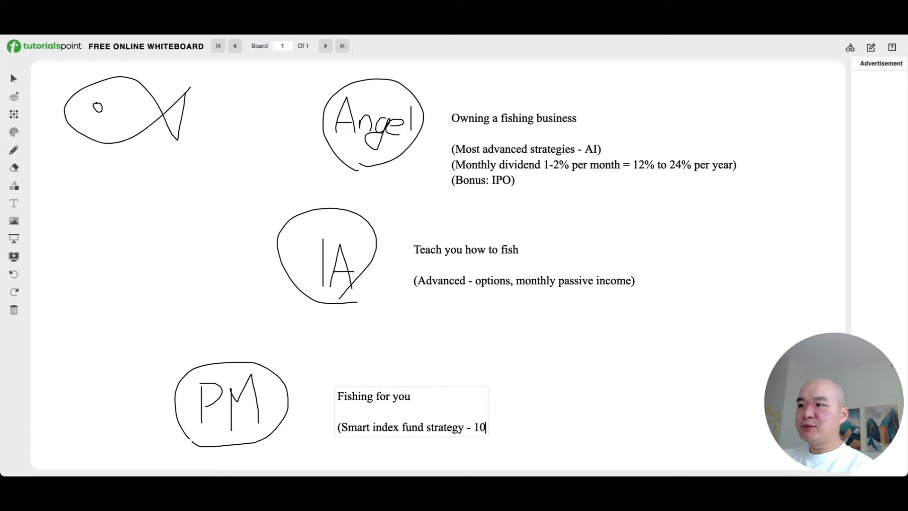
type("% - 20% per yera")
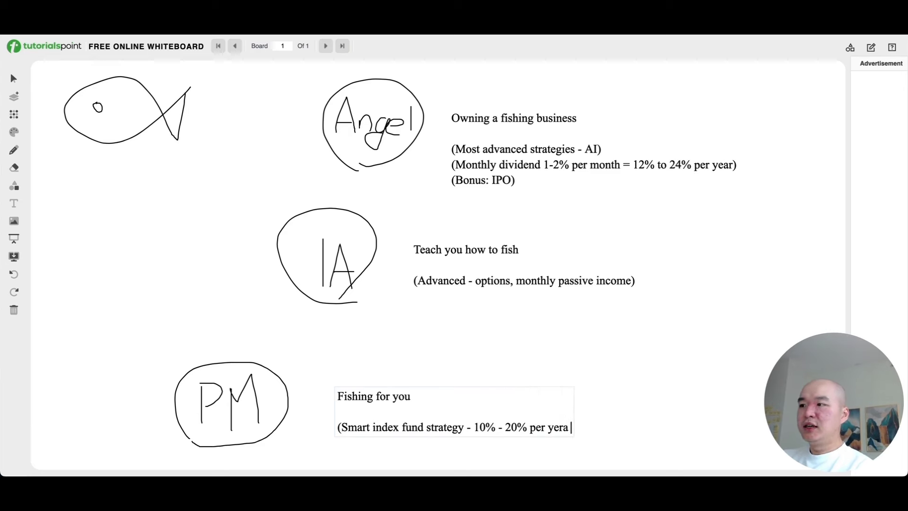
key("BackSpace")
key("BackSpace")
type("ar -")
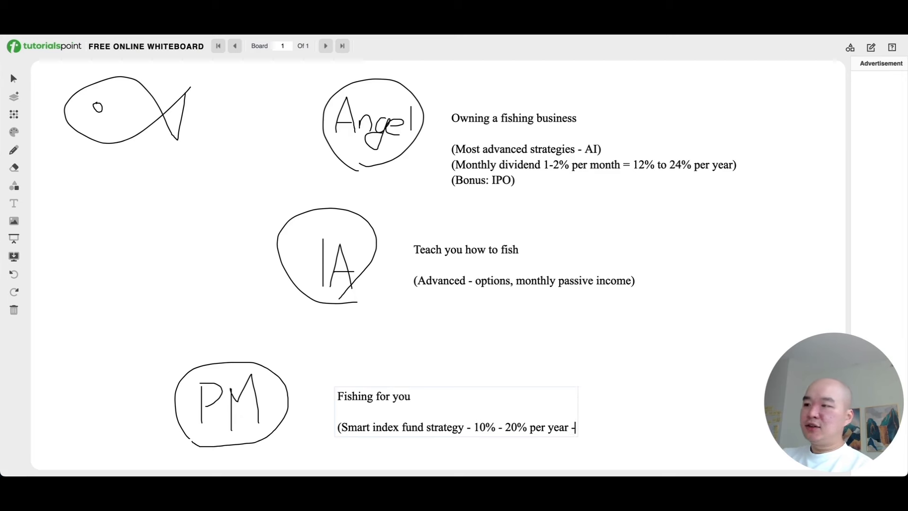
type(" retirement")
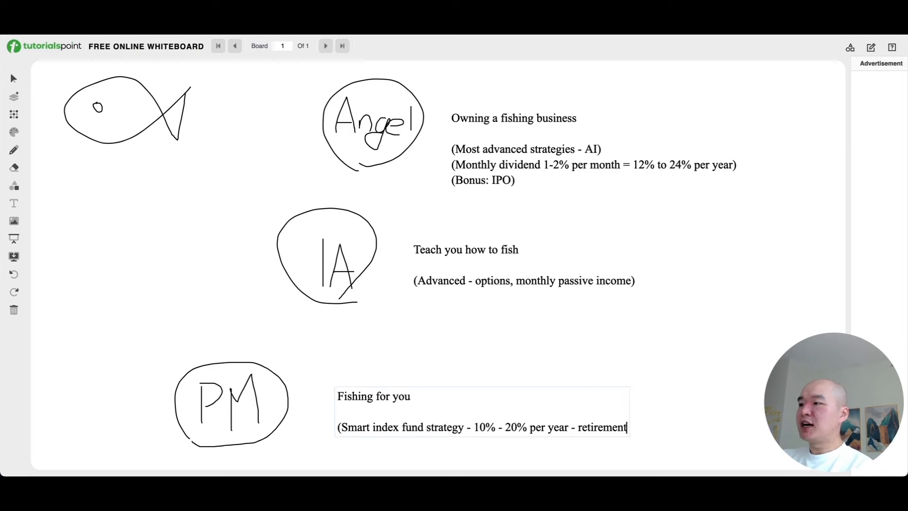
type(" accounts)")
left_click(582, 362)
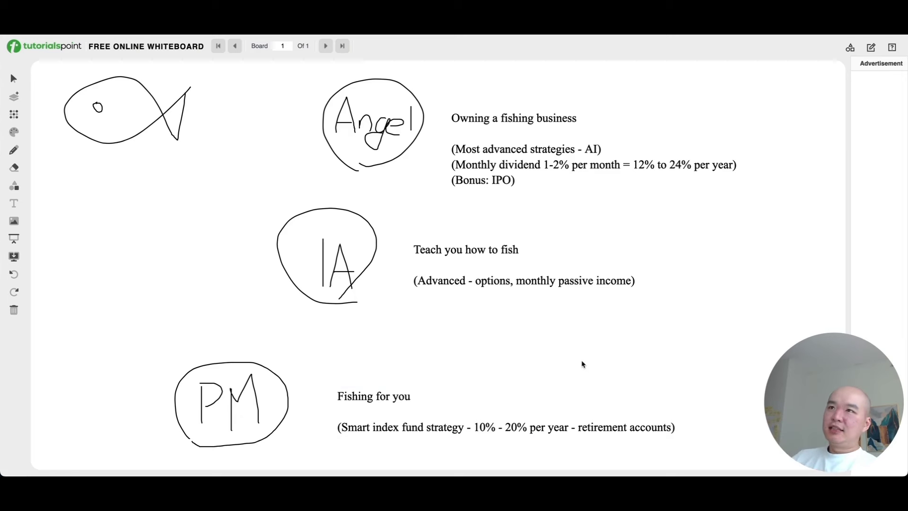
double_click(558, 428)
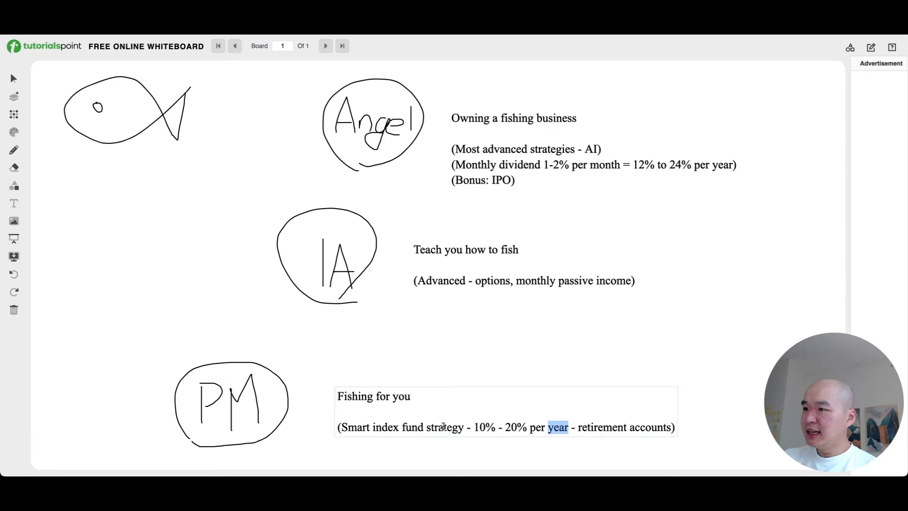
left_click(451, 427)
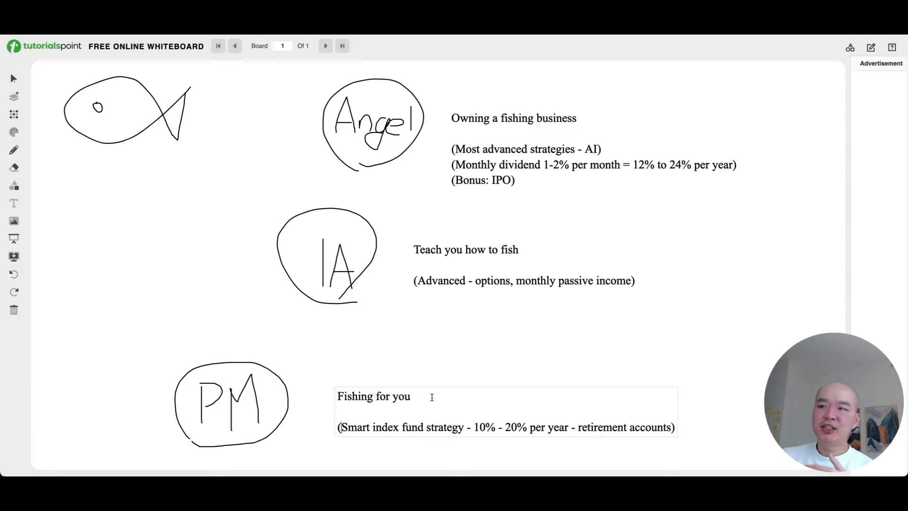
left_click(420, 369)
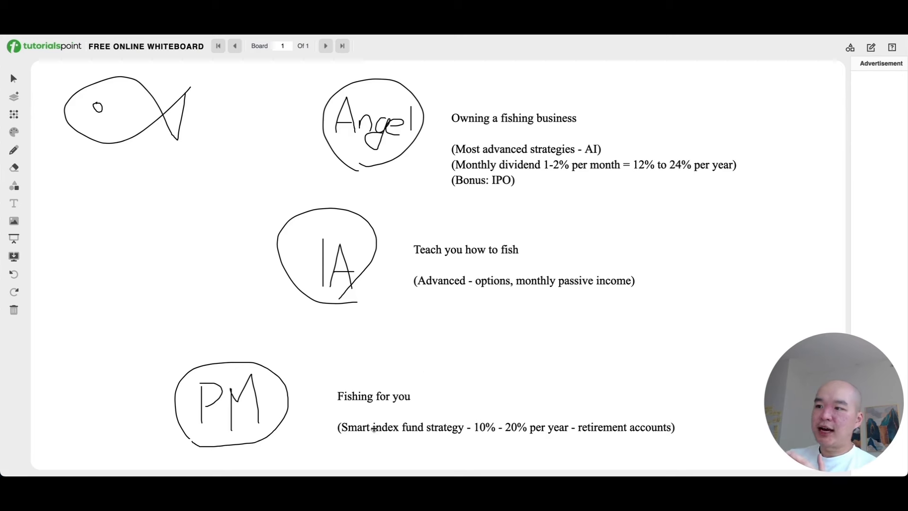
Step: Add 'Active investing for Canadians, RRSP / TFSA' below the PM strategy line
double_click(375, 428)
key("End")
key("Return")
type("(Active investing - ")
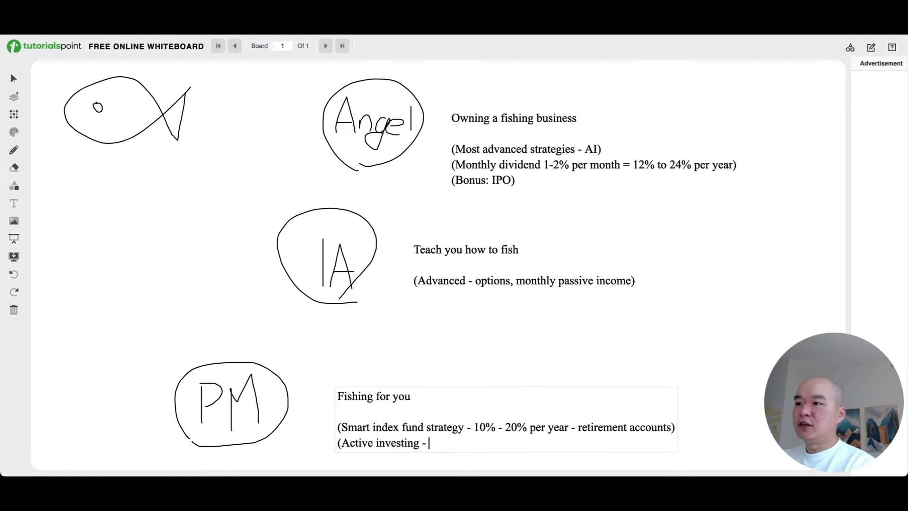
type("Canadians - RRSP / TFSA)")
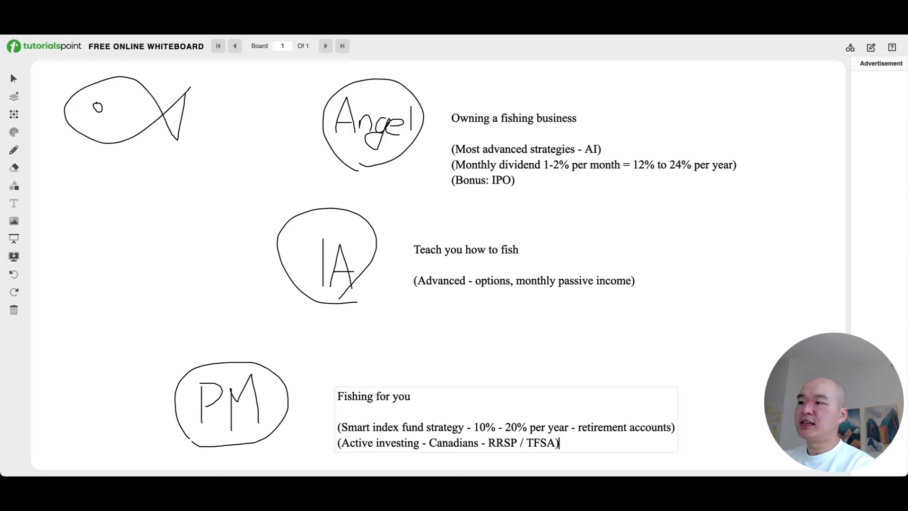
left_click(439, 300)
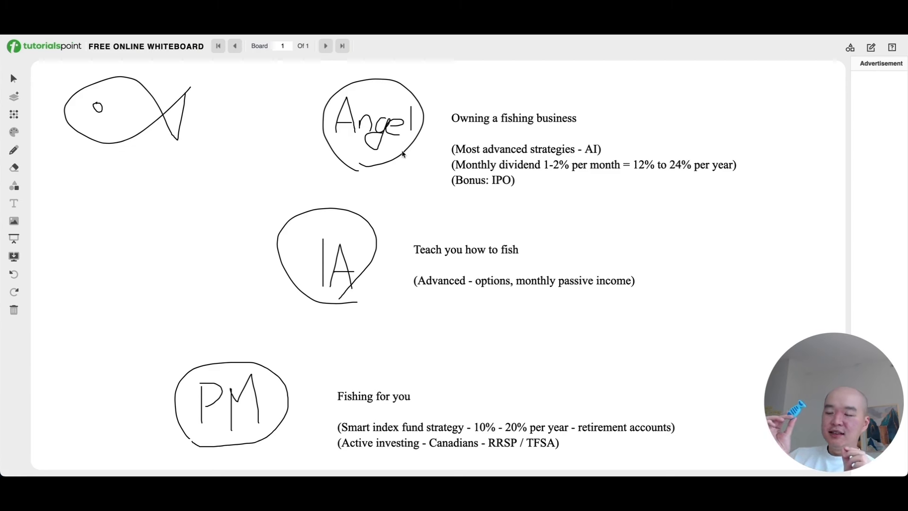
key("ctrl+t")
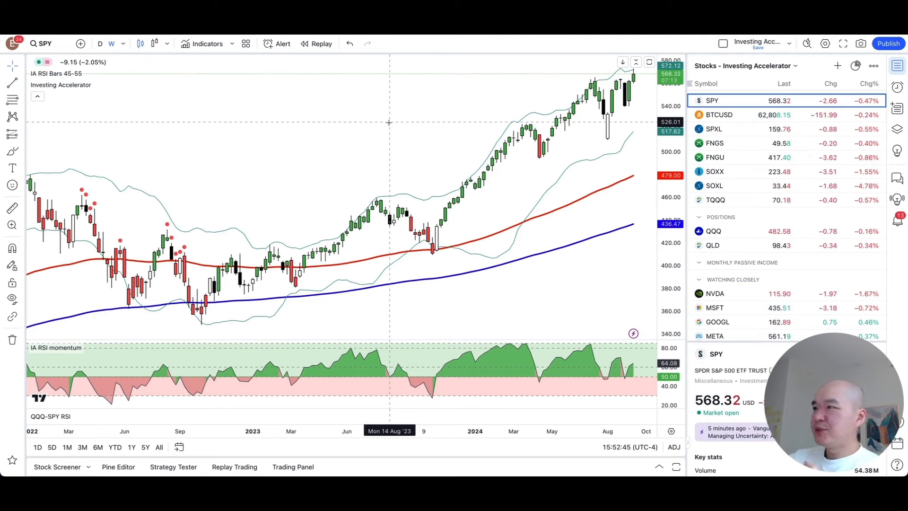
Step: Pick MSFT from the watchlist so the chart shows Microsoft instead of SPY
left_click(778, 308)
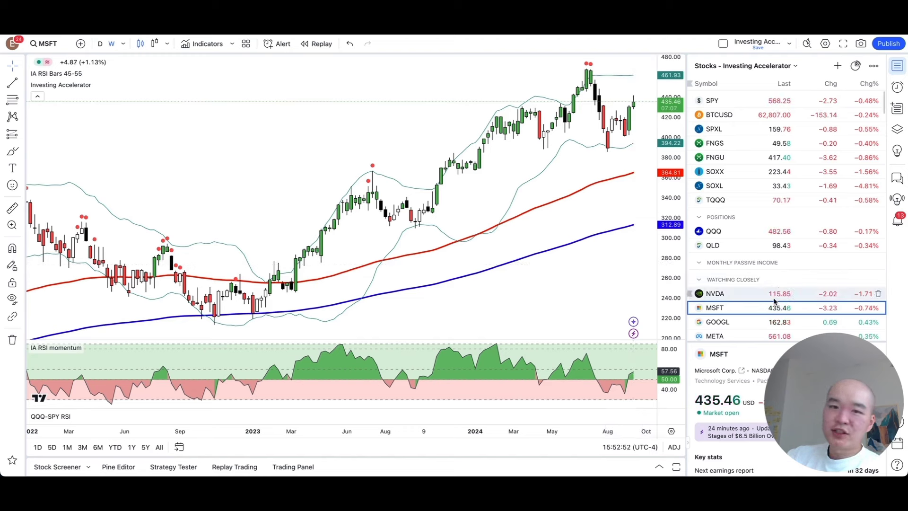
Step: Pick GOOGL from the watchlist so the chart shows Alphabet
left_click(762, 324)
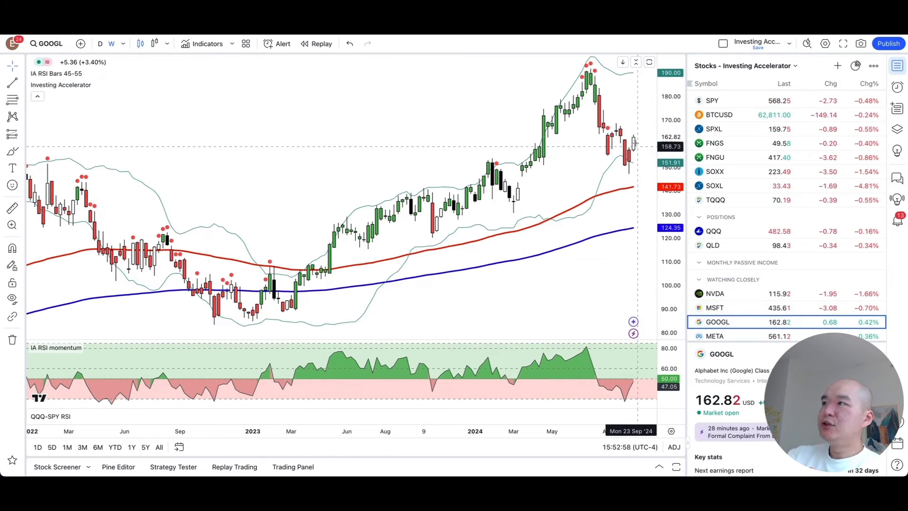